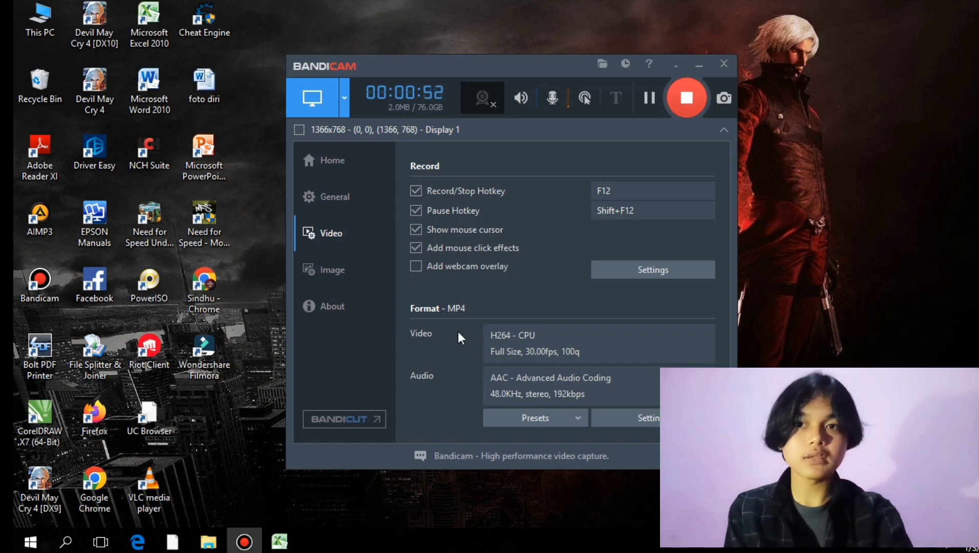
Switch to the open Excel salary workbook and start a VLOOKUP formula in D4 with C4 as the lookup value.
click(280, 541)
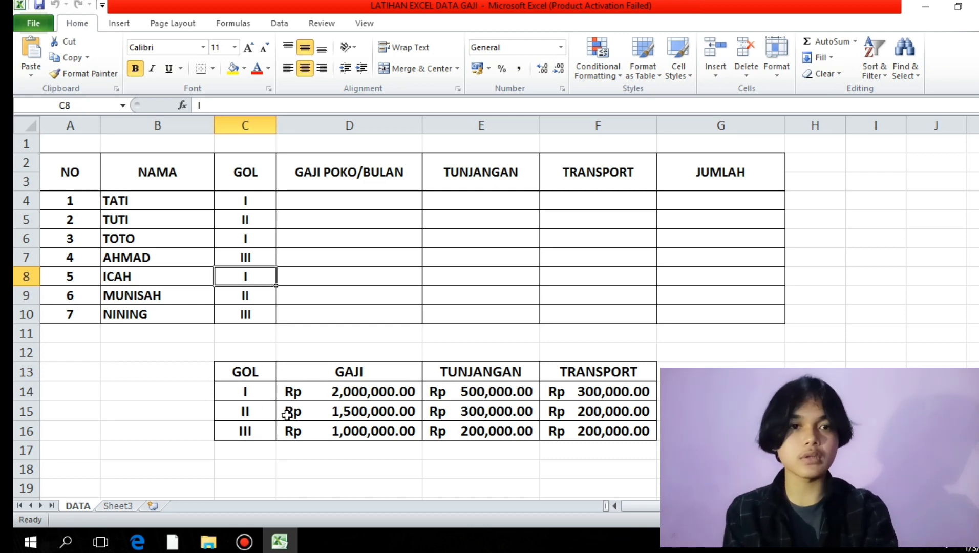
click(347, 200)
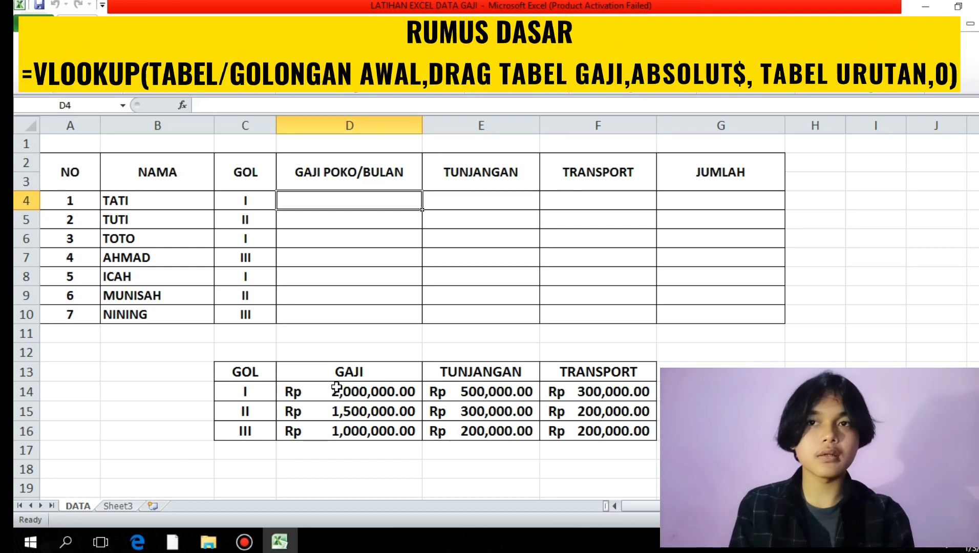
text(=)
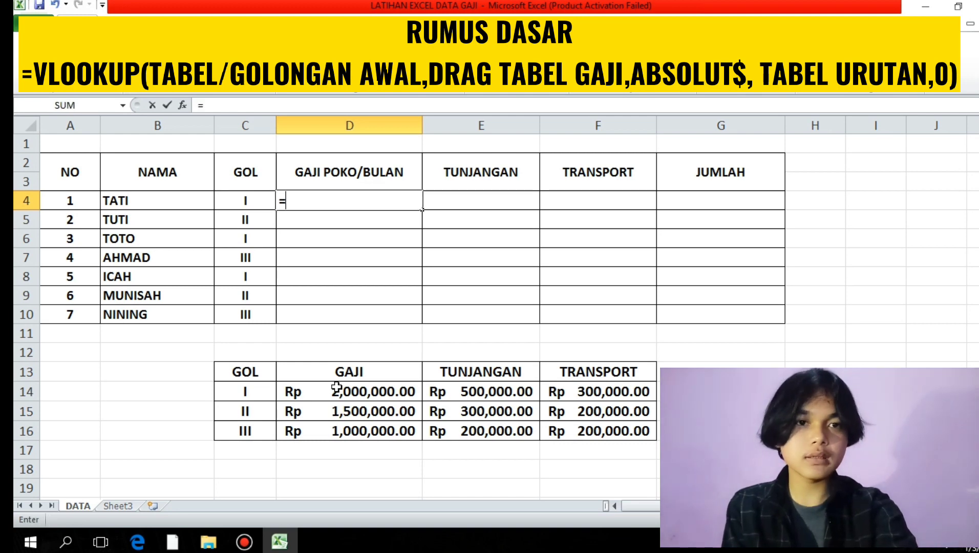
text(V)
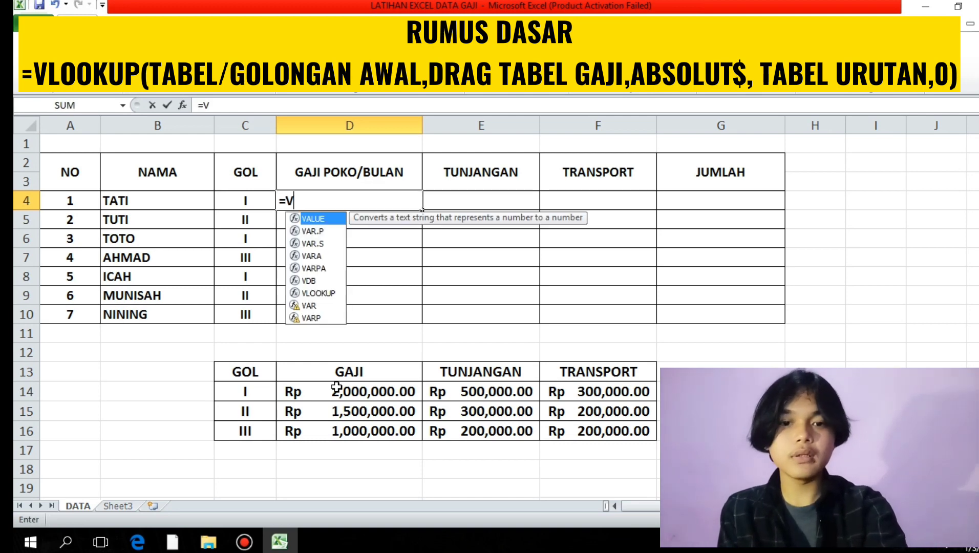
text(LOOKUP)
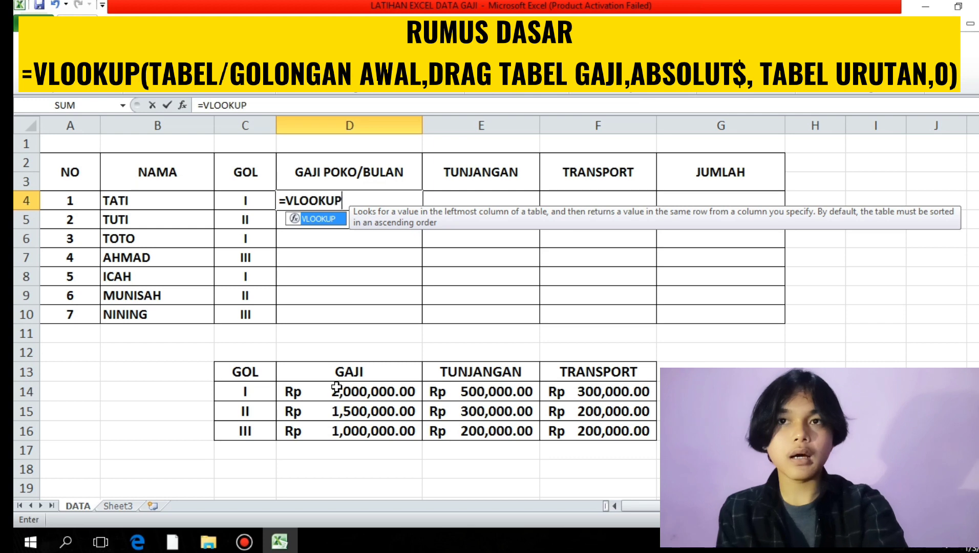
text(()
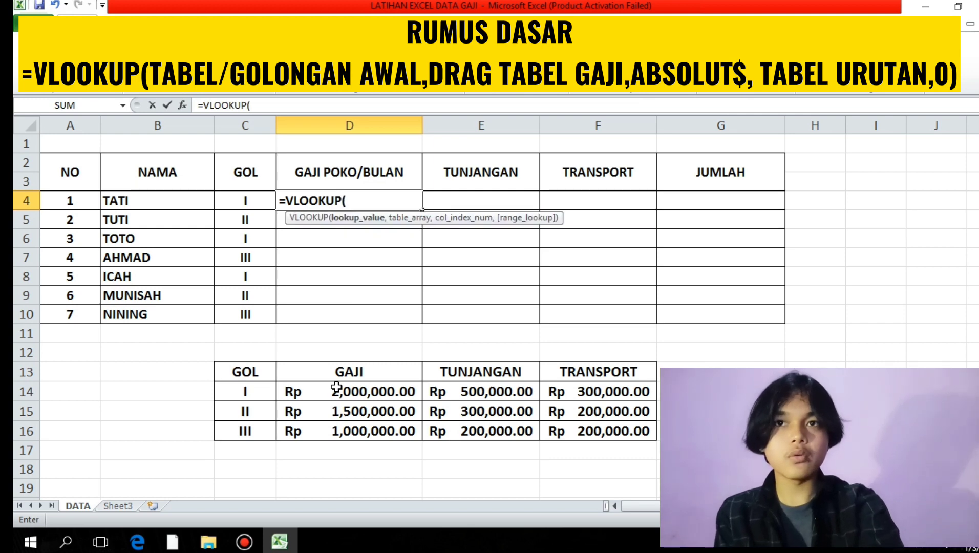
click(260, 200)
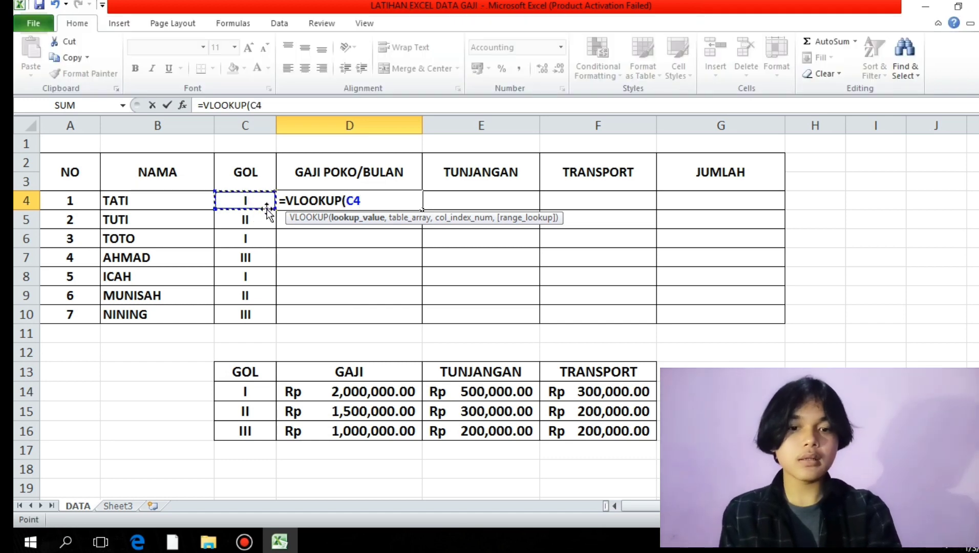
text(,)
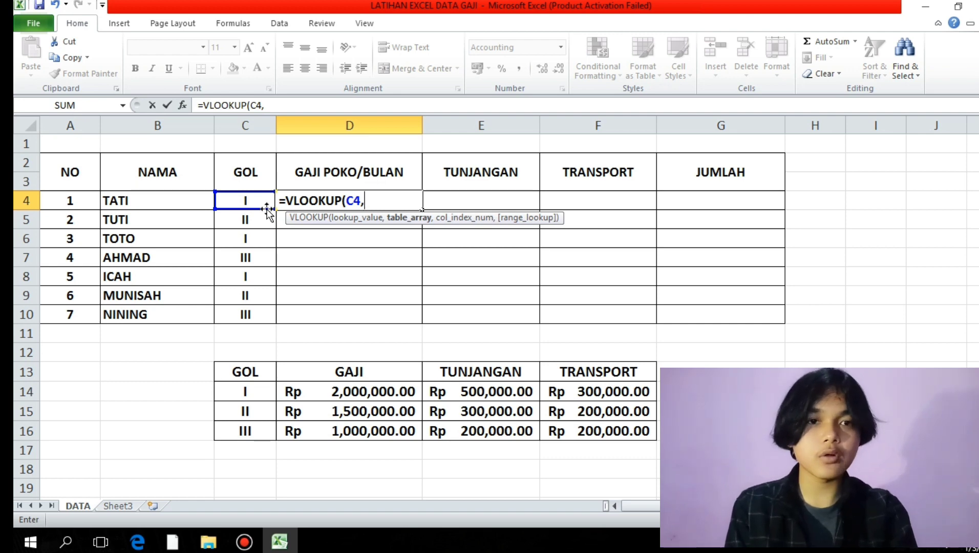
key(BackSpace)
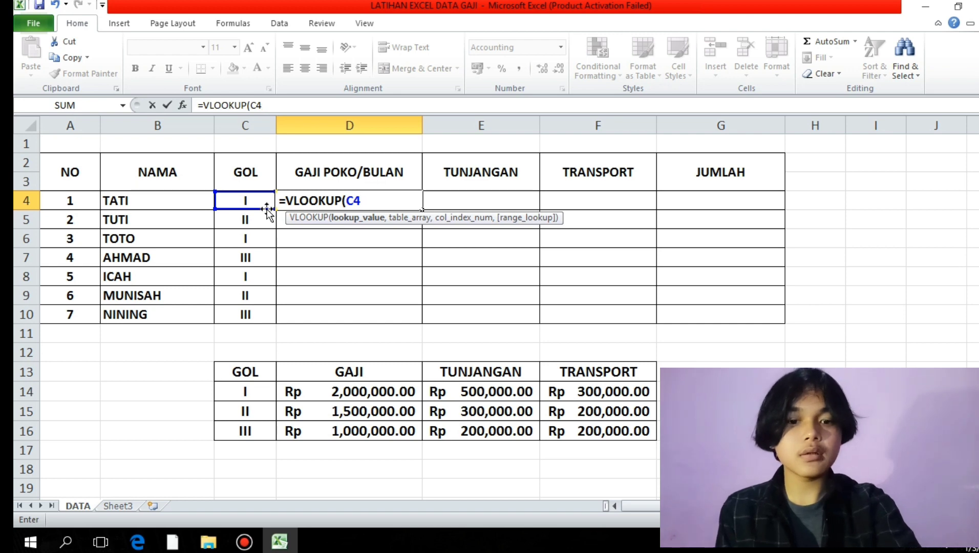
text(,)
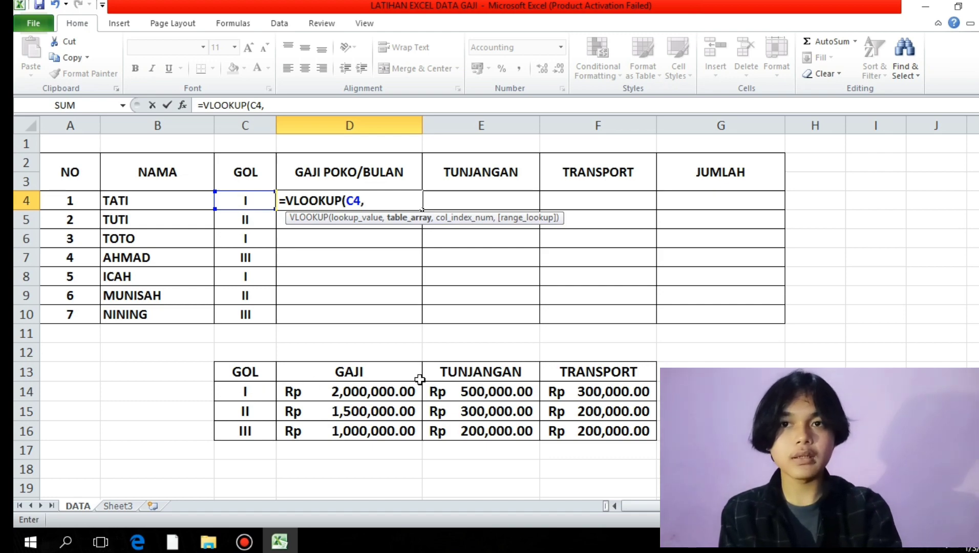
Complete the D4 VLOOKUP with the absolute table range $C$14:$F$16, column index 2 and range lookup 0.
drag(257, 389, 323, 393)
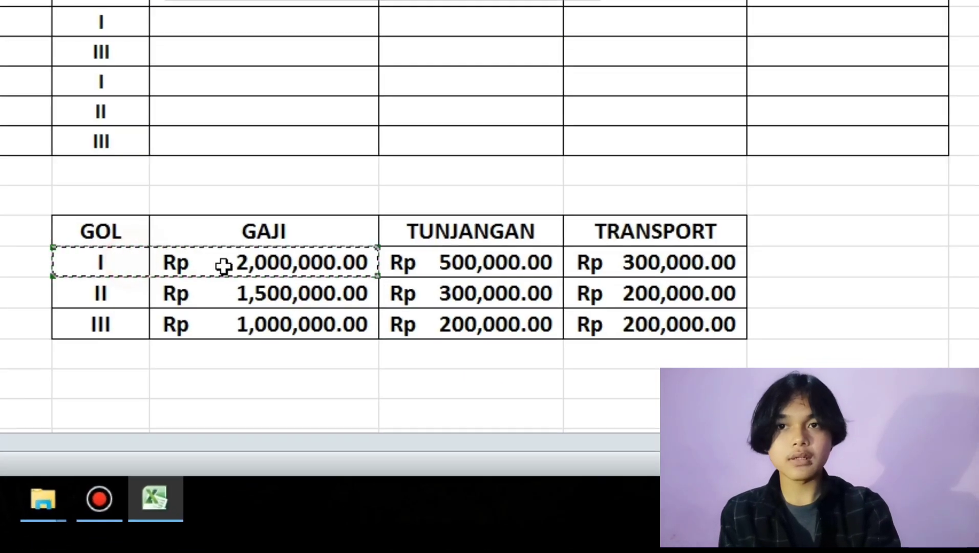
drag(224, 265, 619, 326)
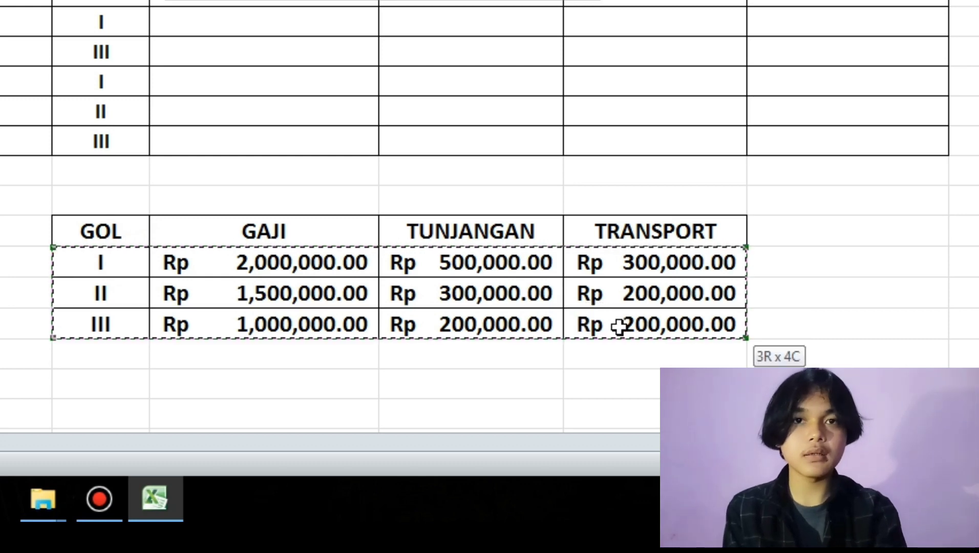
drag(620, 327, 619, 327)
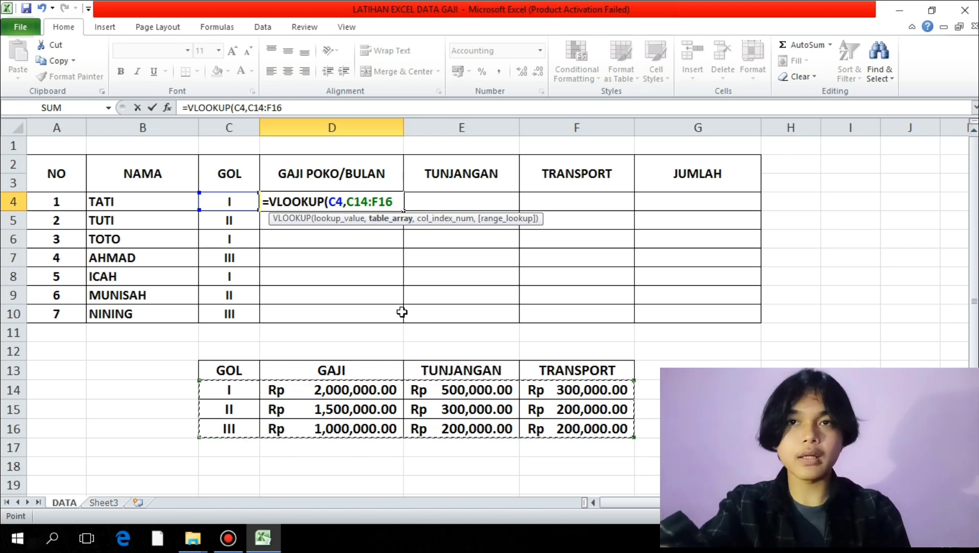
key(F4)
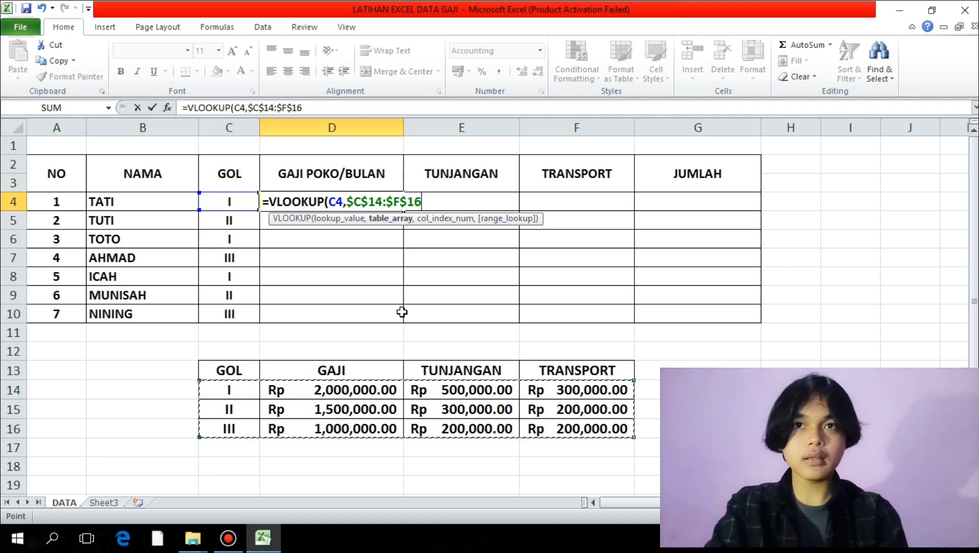
text(,2)
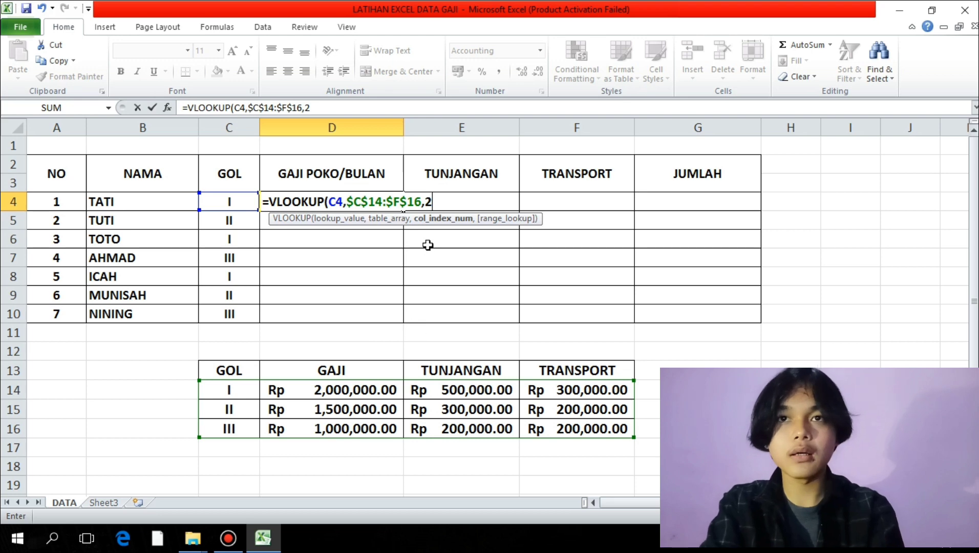
text(,0)
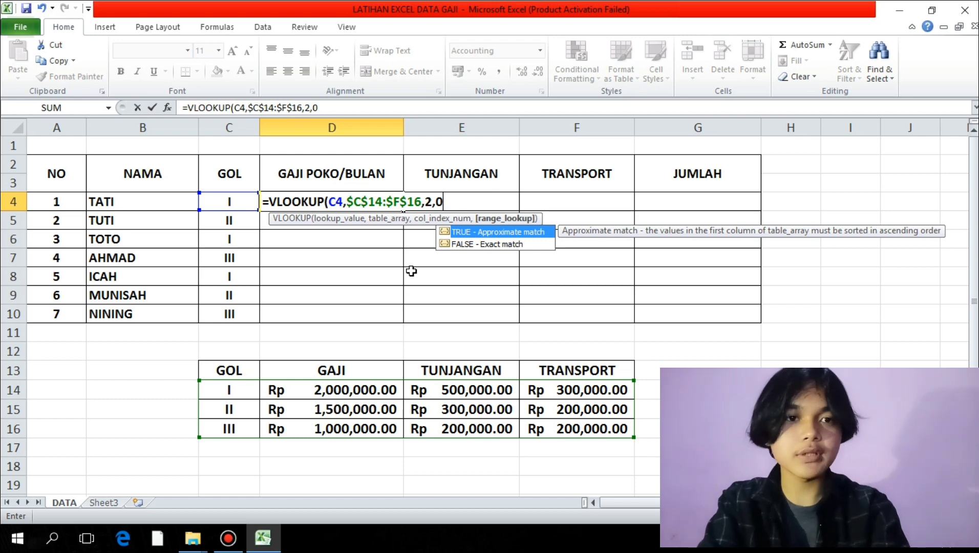
text())
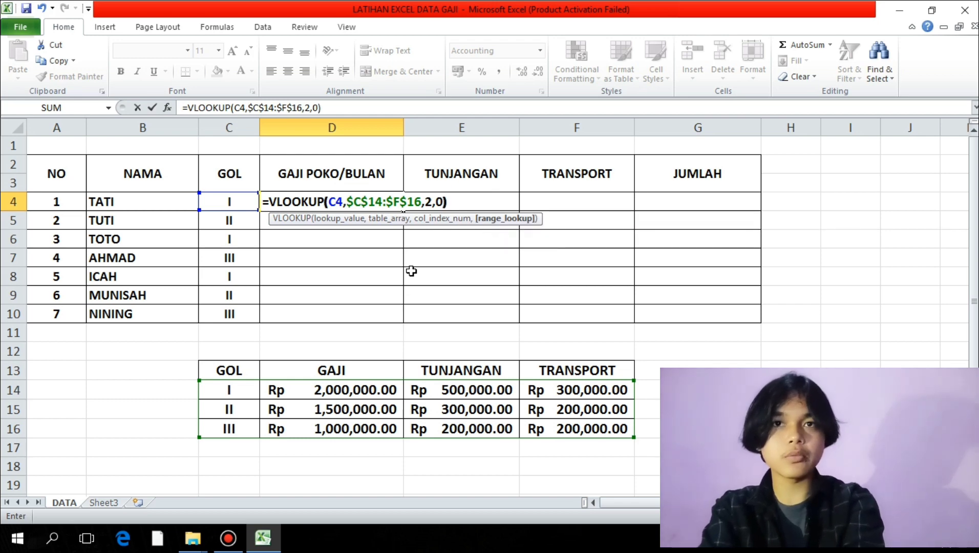
key(Return)
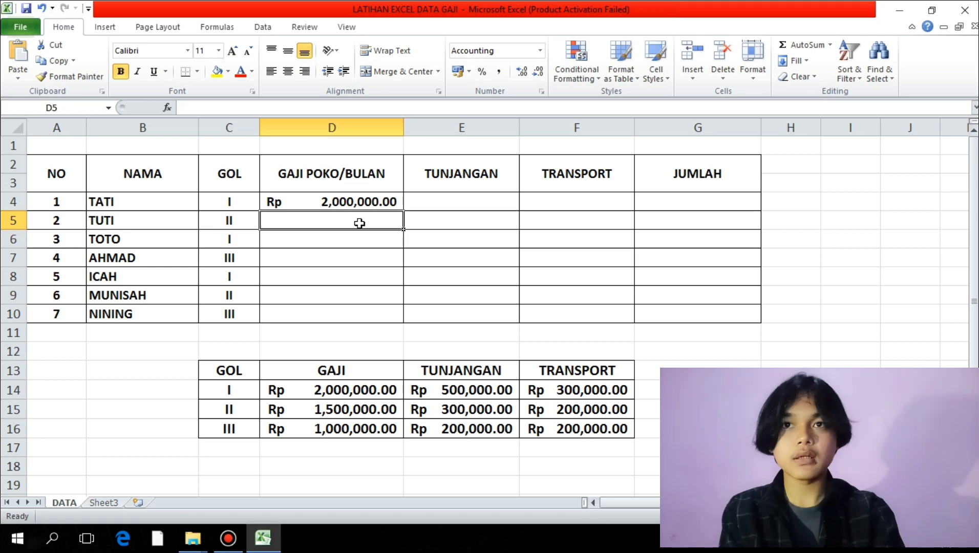
Fill the D4 formula down through D10 and check the copied formulas in the GAJI POKO/BULAN column.
click(358, 200)
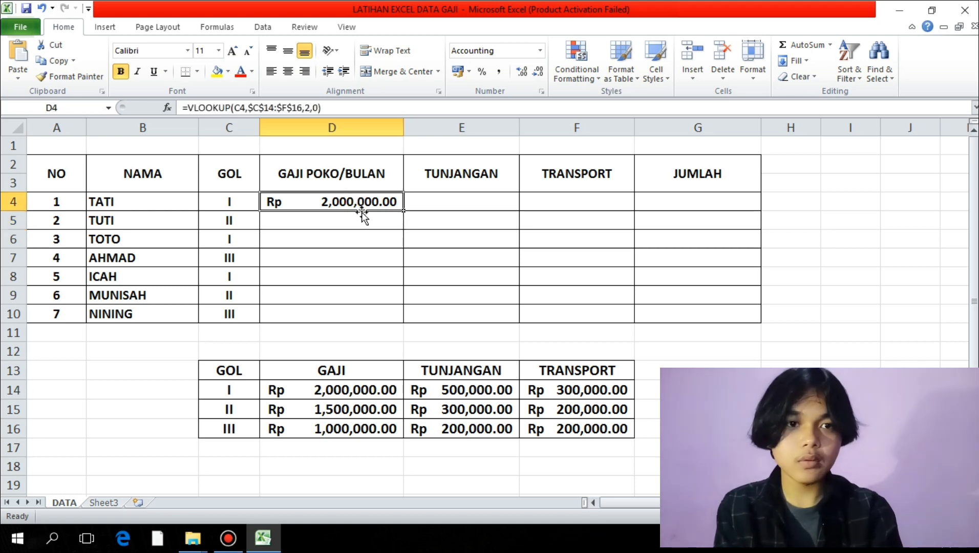
double_click(404, 211)
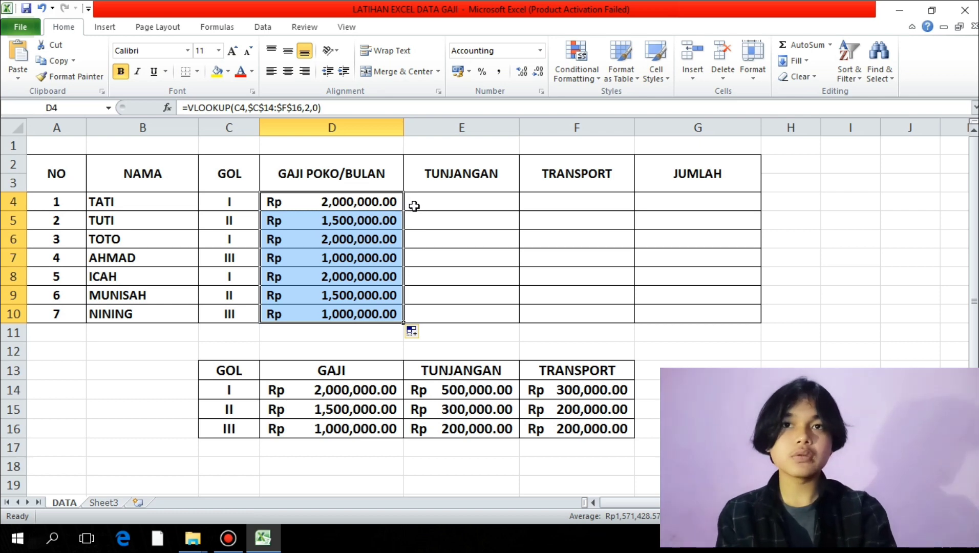
click(418, 206)
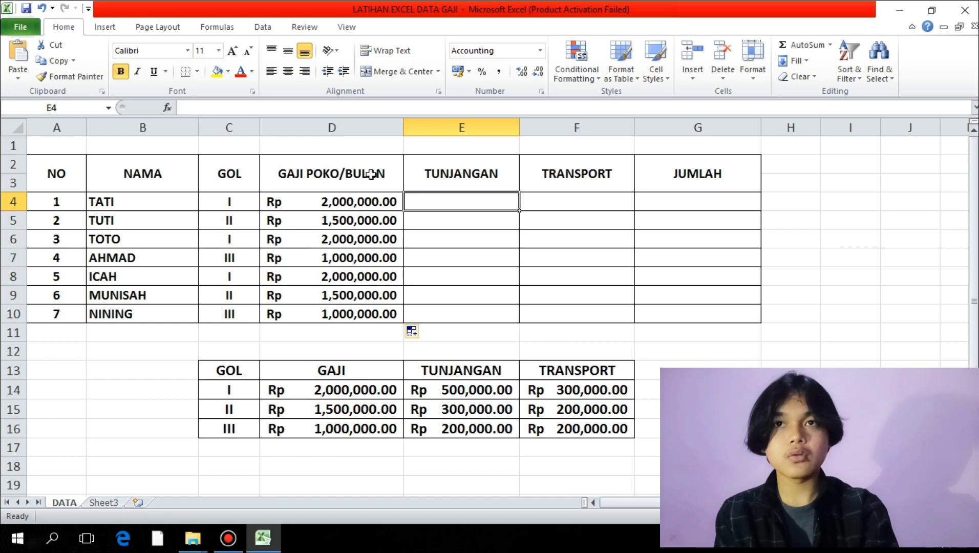
click(345, 203)
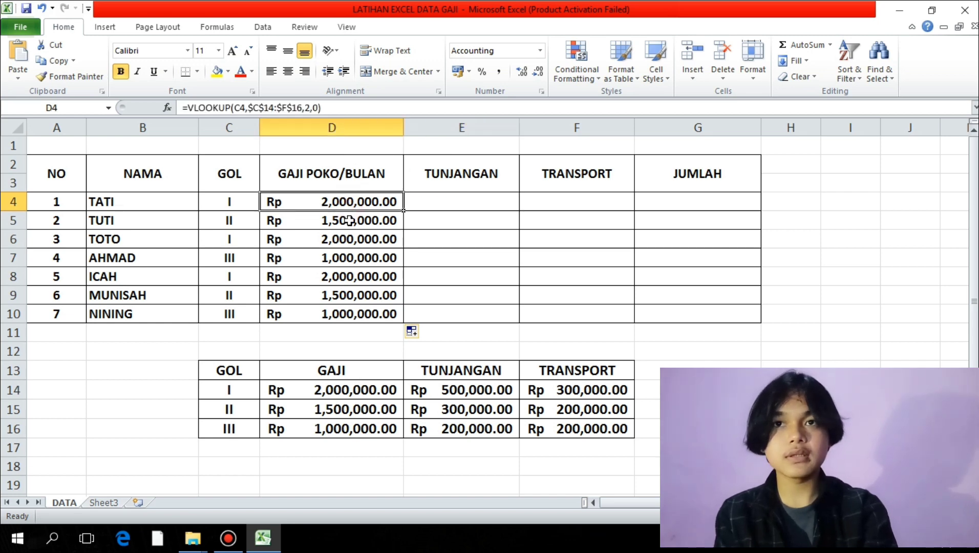
click(350, 221)
click(349, 238)
click(362, 292)
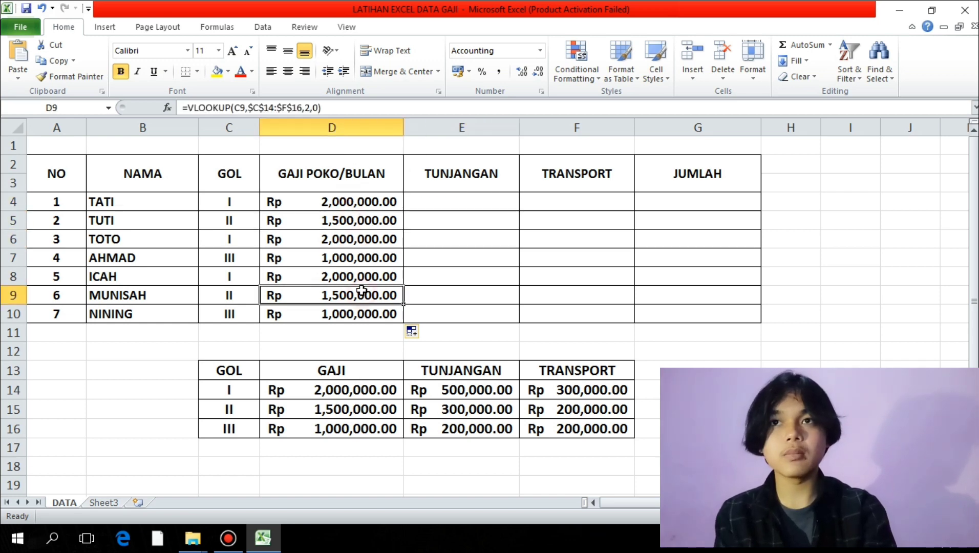
Start a VLOOKUP formula in E4 under TUNJANGAN with C4 as the lookup value.
click(448, 202)
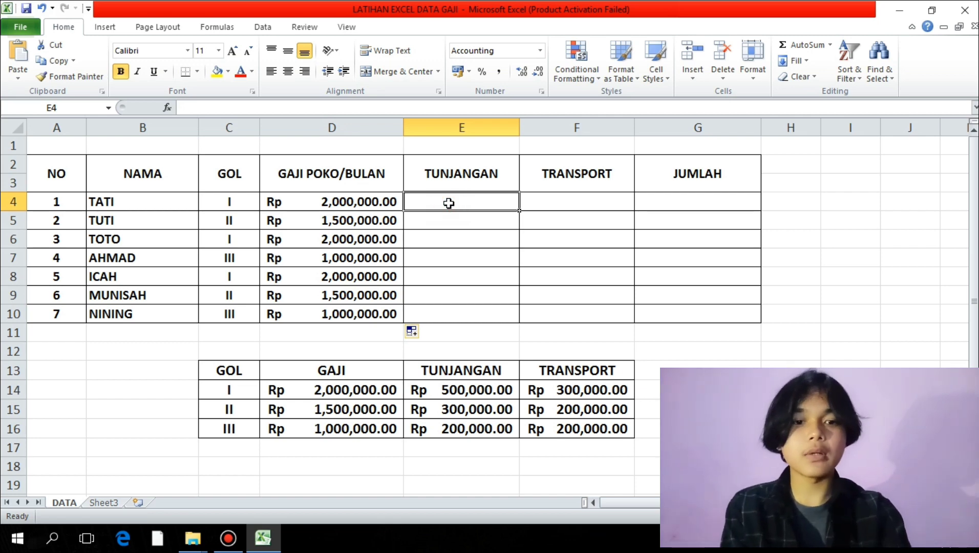
text(=VL)
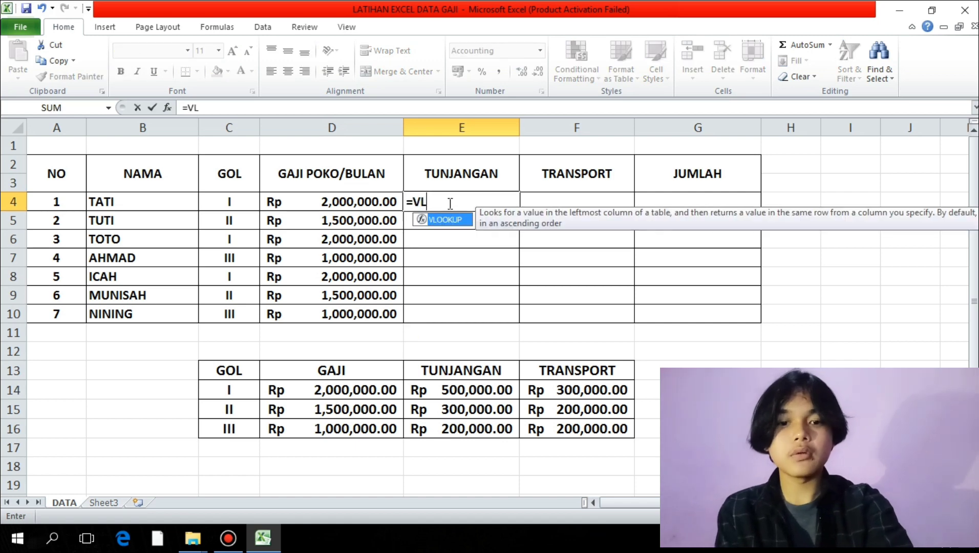
text(OOKUP)
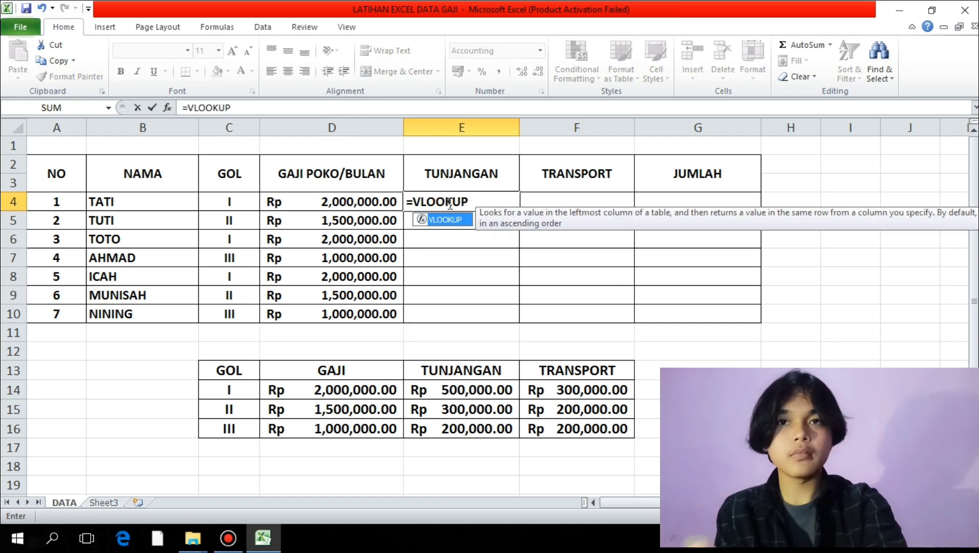
text(()
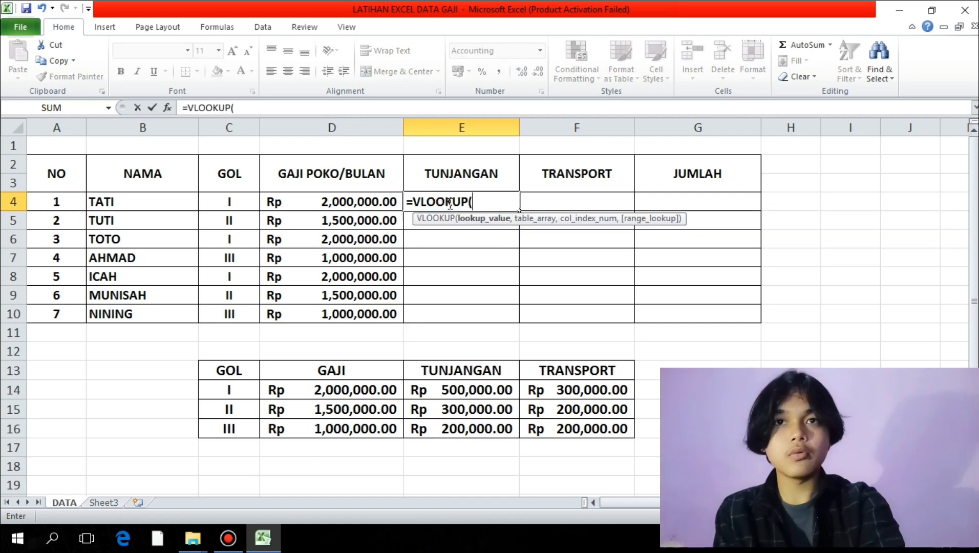
click(233, 204)
text(,)
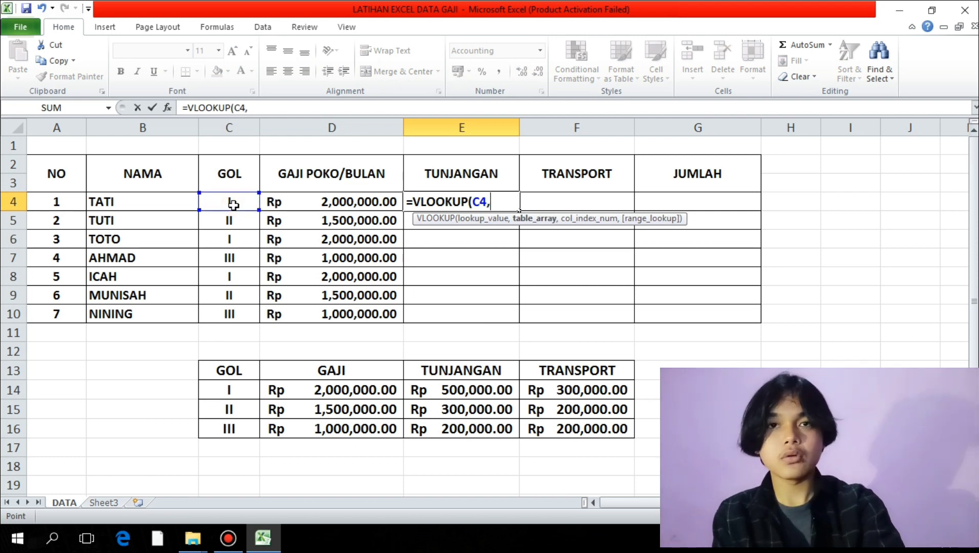
Complete the E4 VLOOKUP with the absolute table range $C$14:$F$16, column index 3 and range lookup 0.
drag(232, 395, 557, 431)
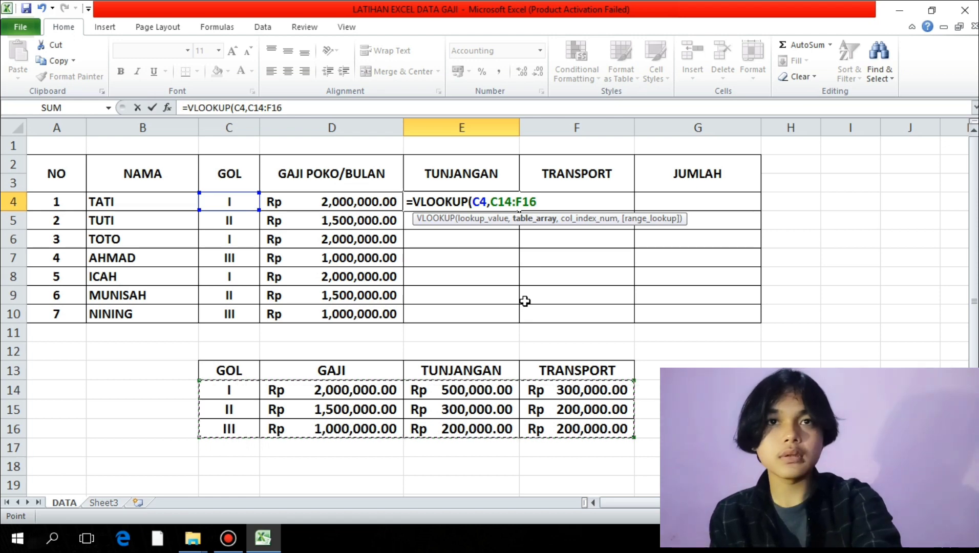
key(F4)
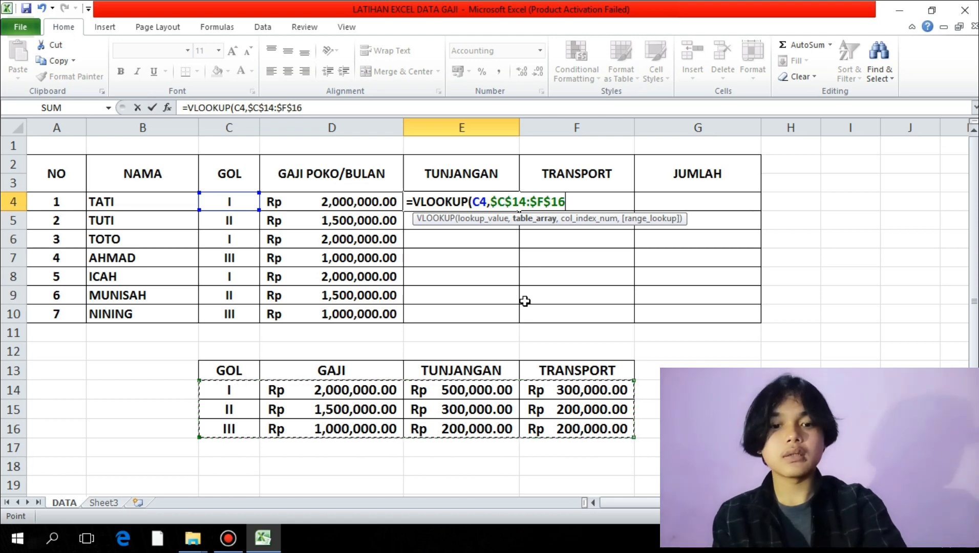
text(,)
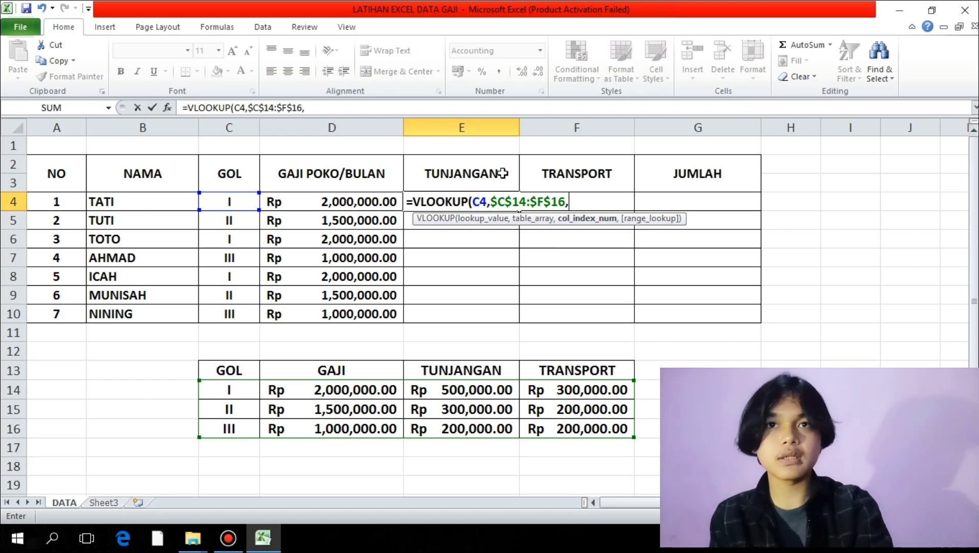
text(3)
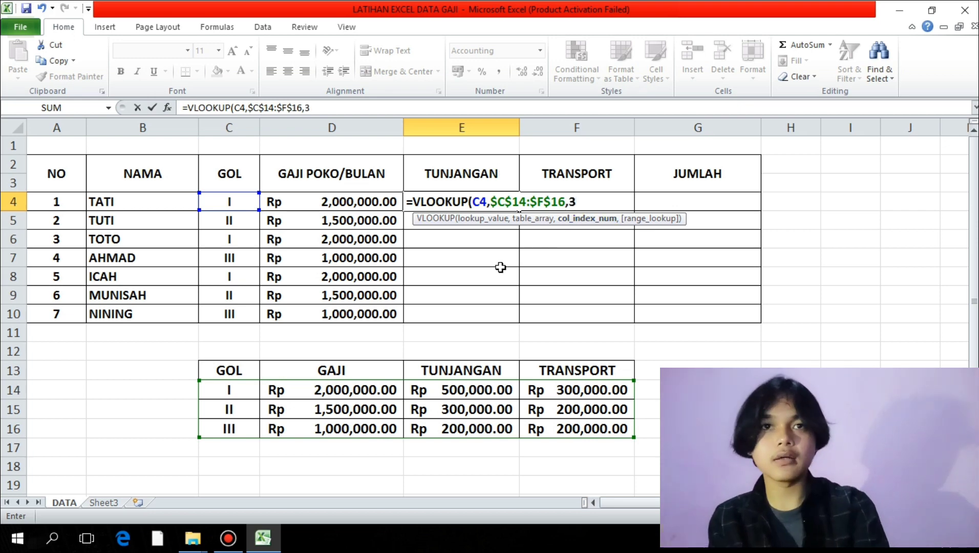
text(,)
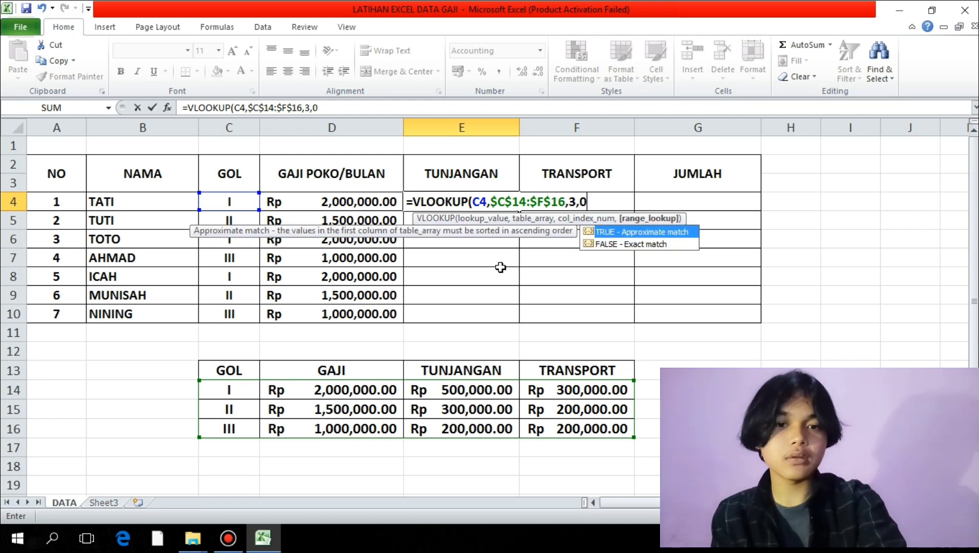
text(0))
key(Return)
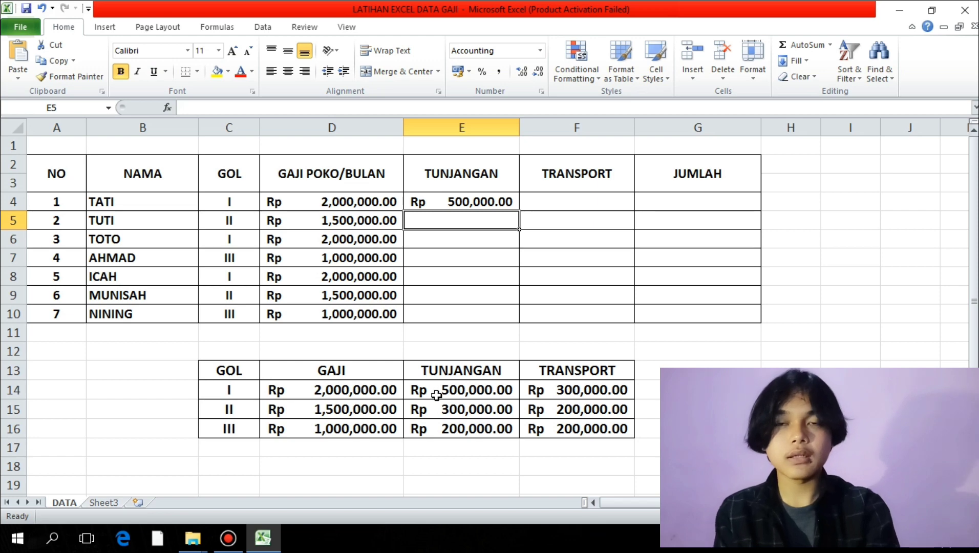
Fill the E4 formula down through E10 in the TUNJANGAN column.
click(506, 200)
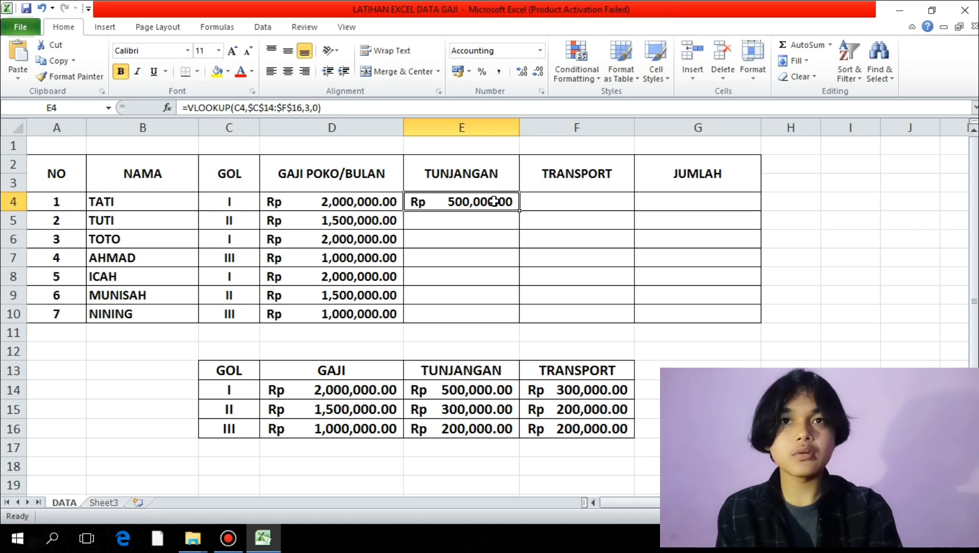
double_click(519, 210)
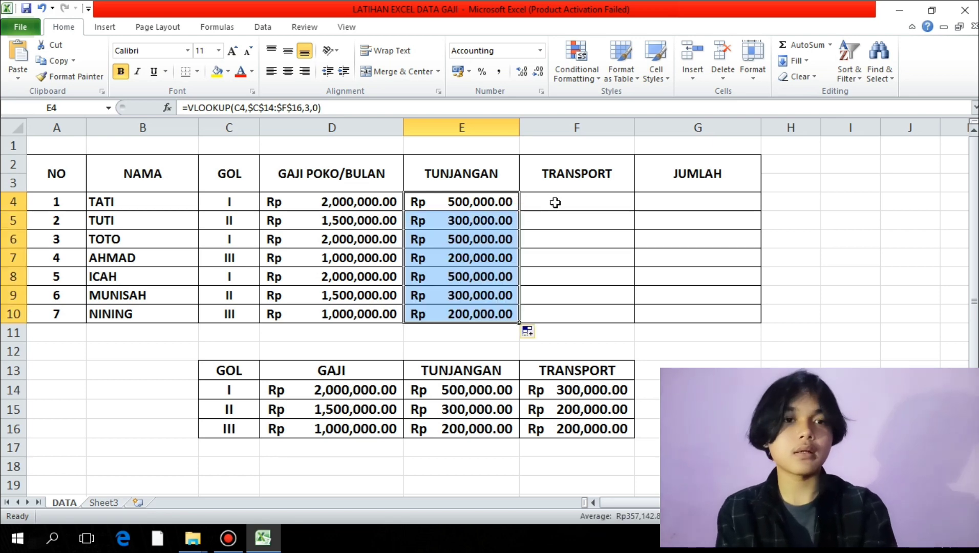
Start a VLOOKUP formula in F4 under TRANSPORT with C4 as the lookup value.
click(555, 202)
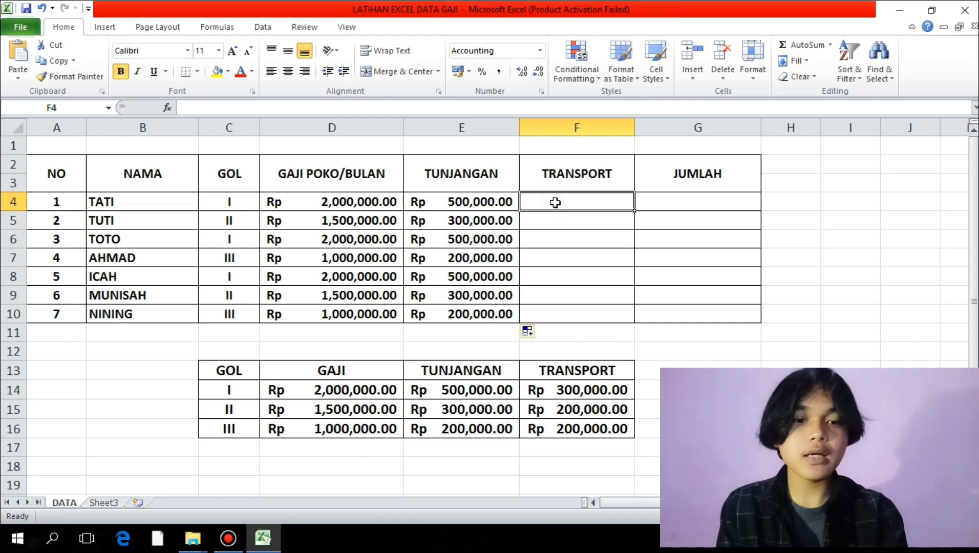
text(=VLO)
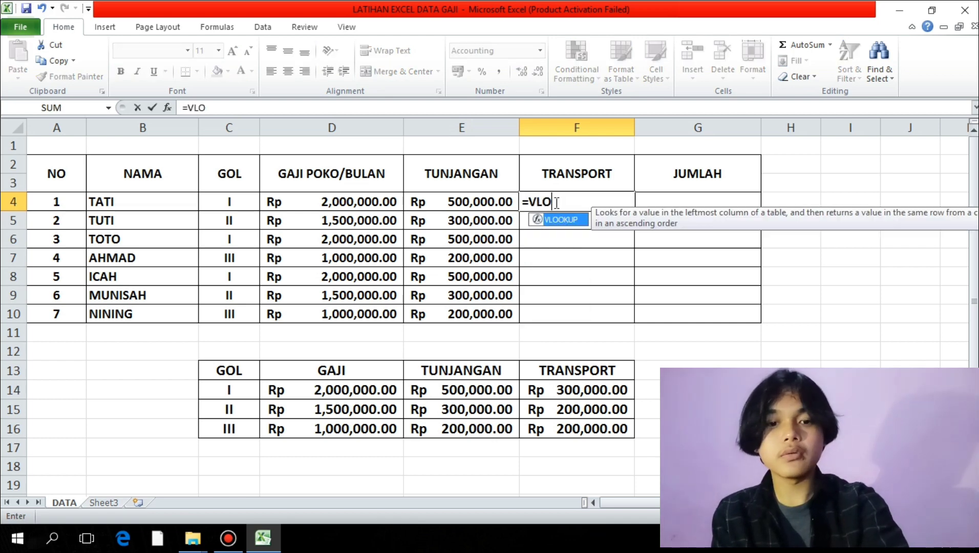
text(OKUP)
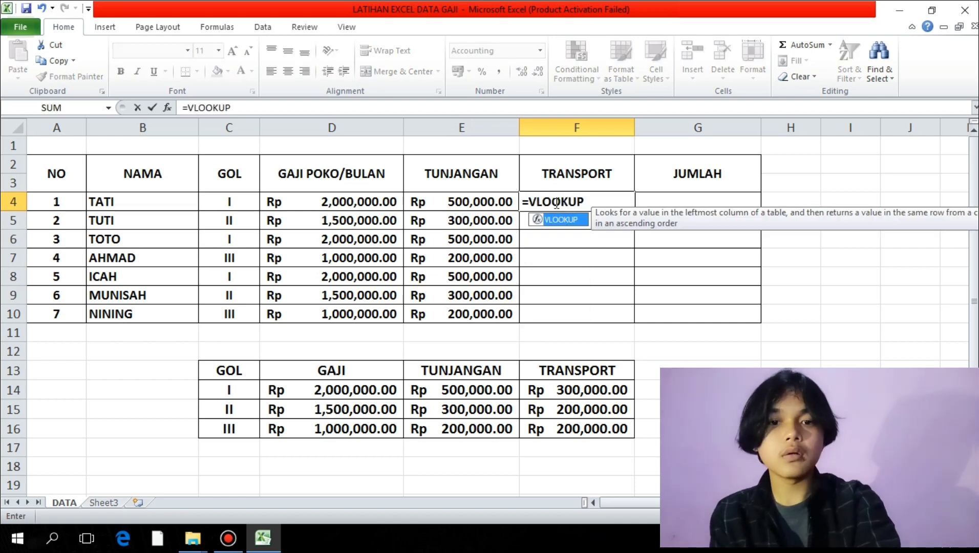
text(()
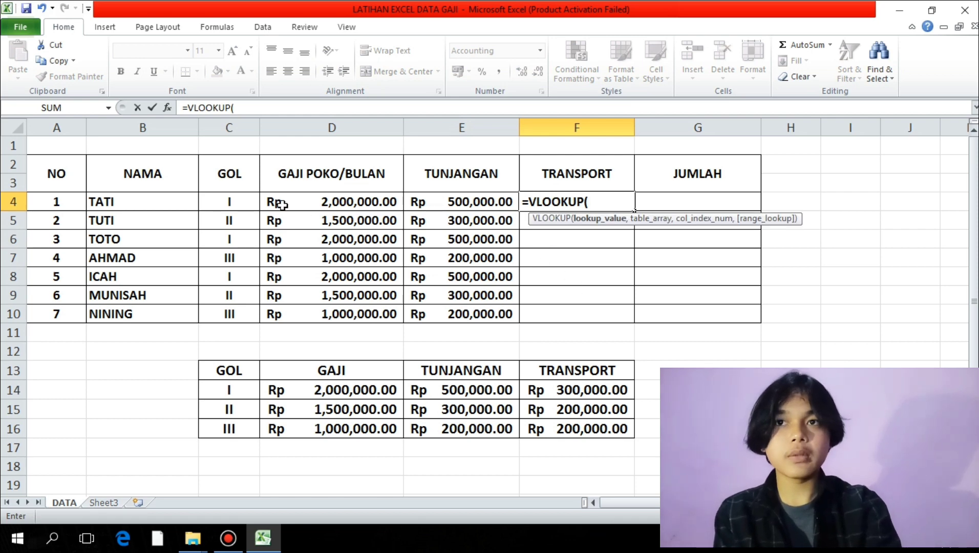
click(231, 203)
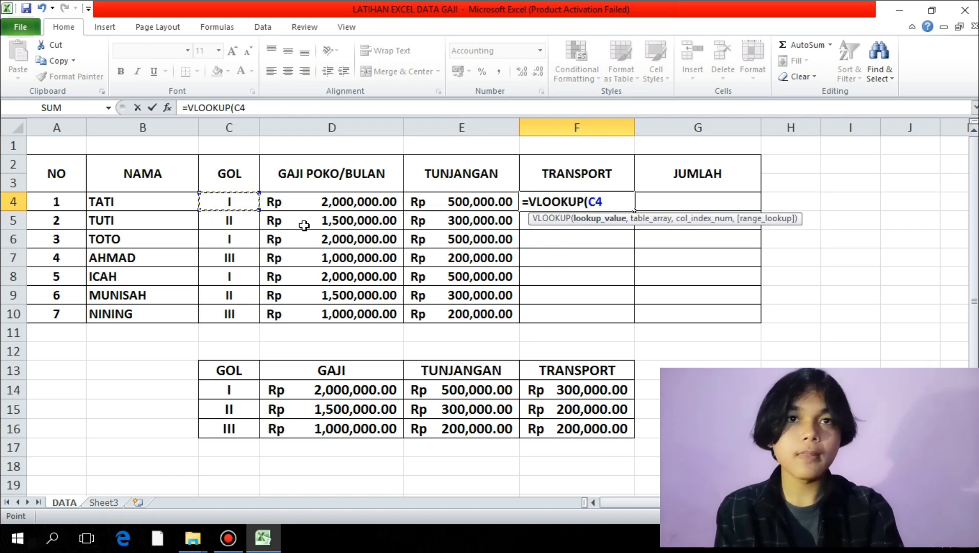
Complete the F4 VLOOKUP with the absolute table range $C$14:$F$16, column index 4 and range lookup 0.
text(,)
drag(218, 385, 555, 431)
key(F4)
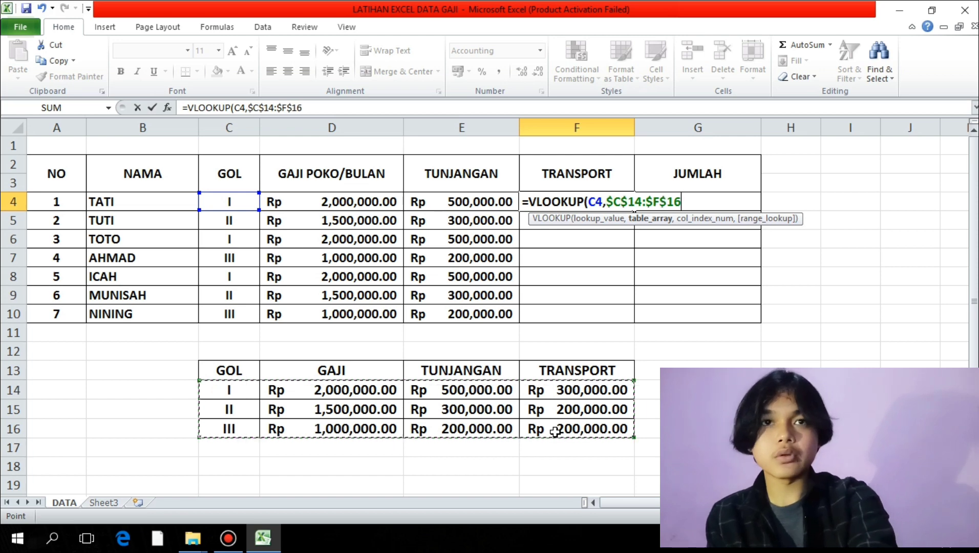
text(,4)
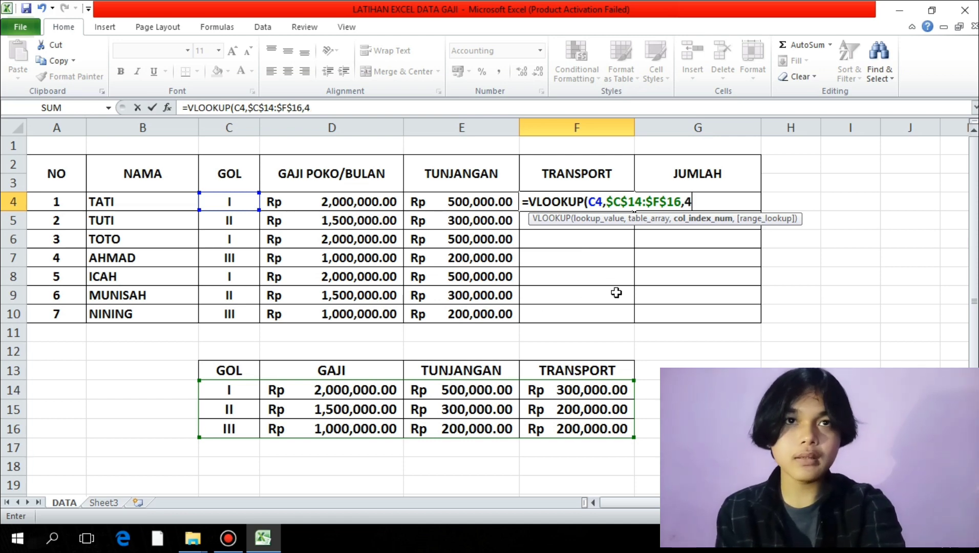
text(,)
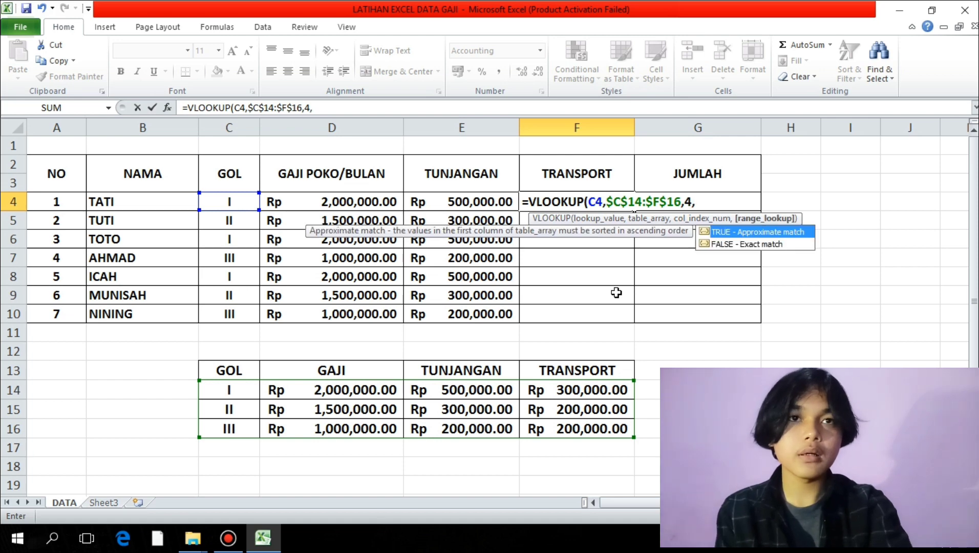
text(0))
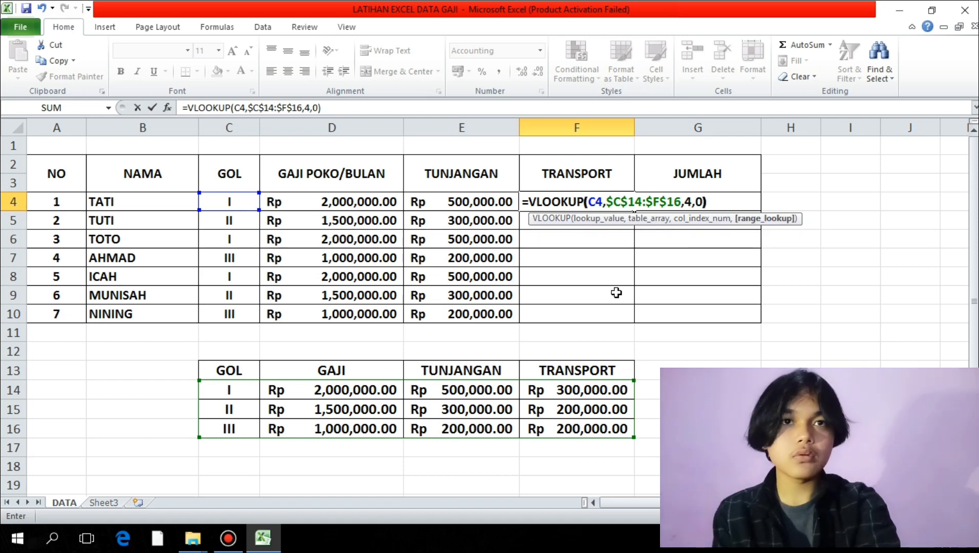
key(Return)
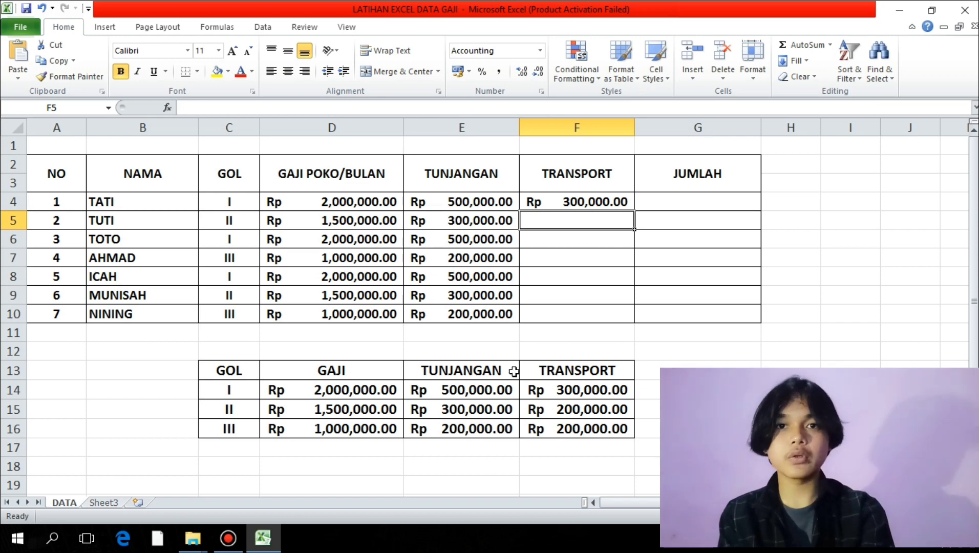
Compare F4 with the GOL I transport amount in F14 and fill the F4 formula down through F10.
click(570, 393)
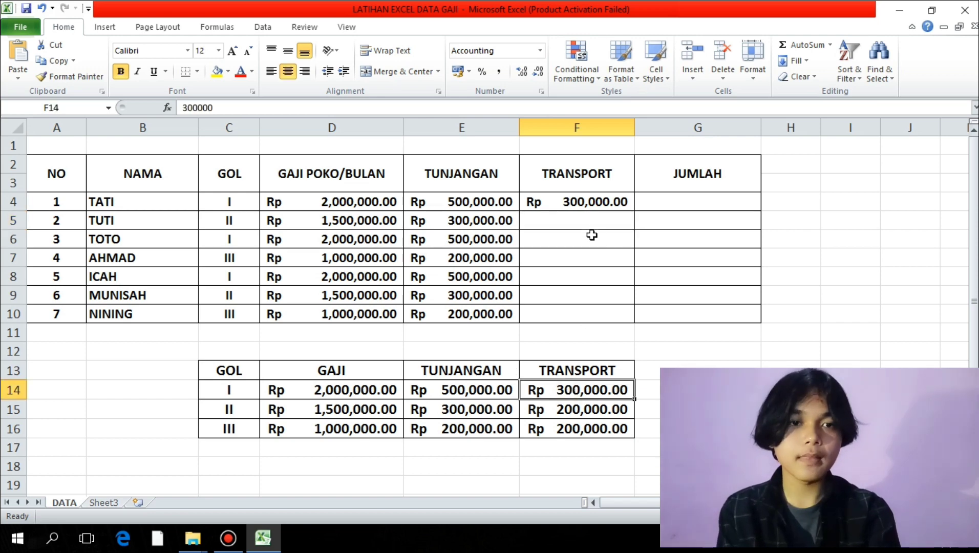
click(599, 207)
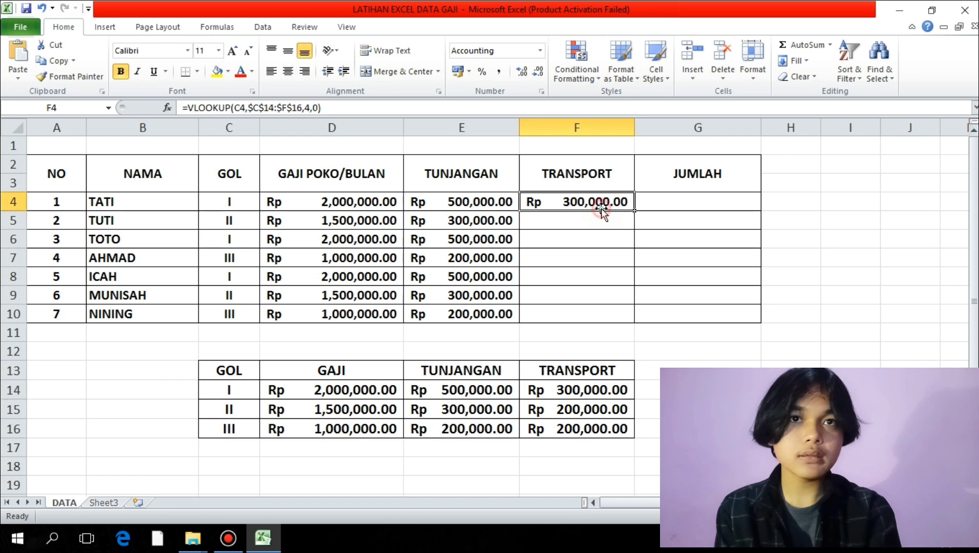
double_click(634, 211)
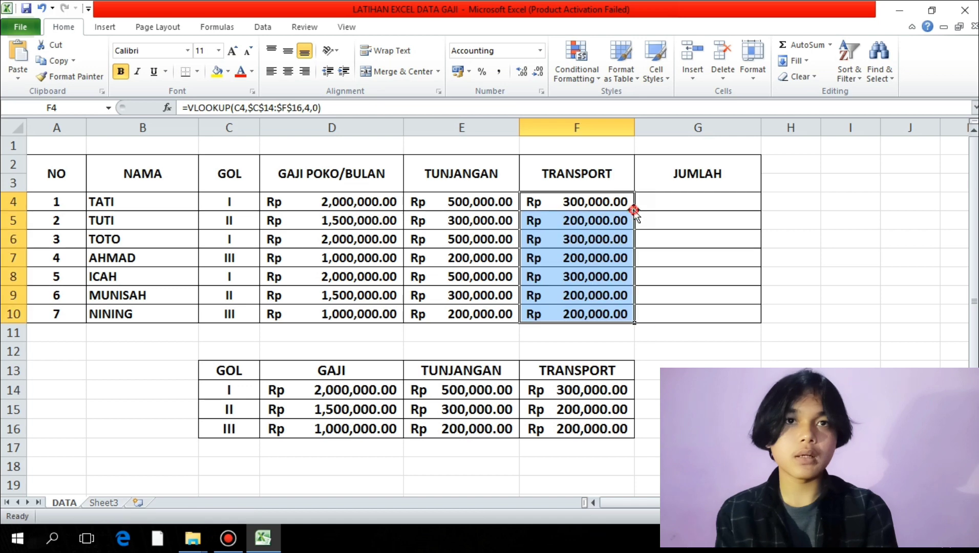
Enter a SUM formula in G4 under JUMLAH that adds the range D4:F4.
click(666, 205)
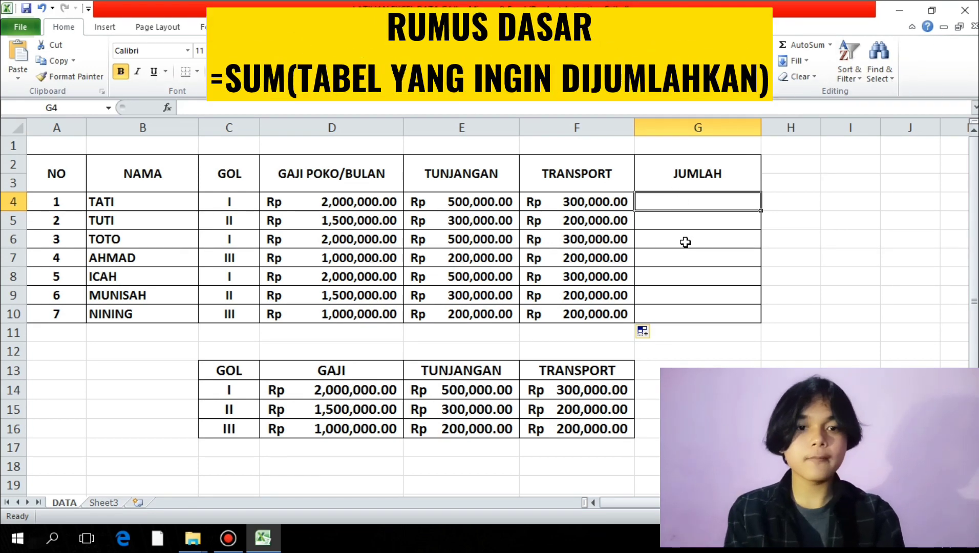
text(=)
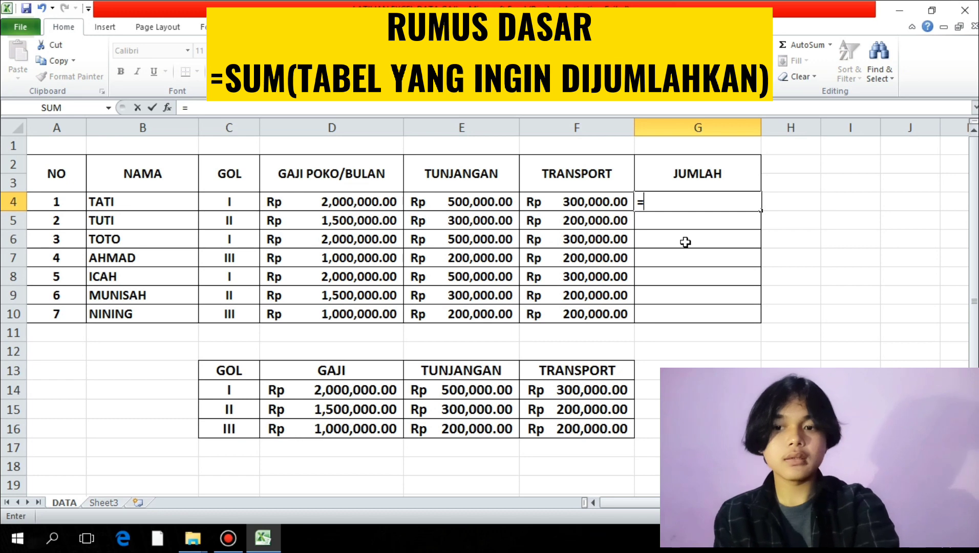
text(SUM)
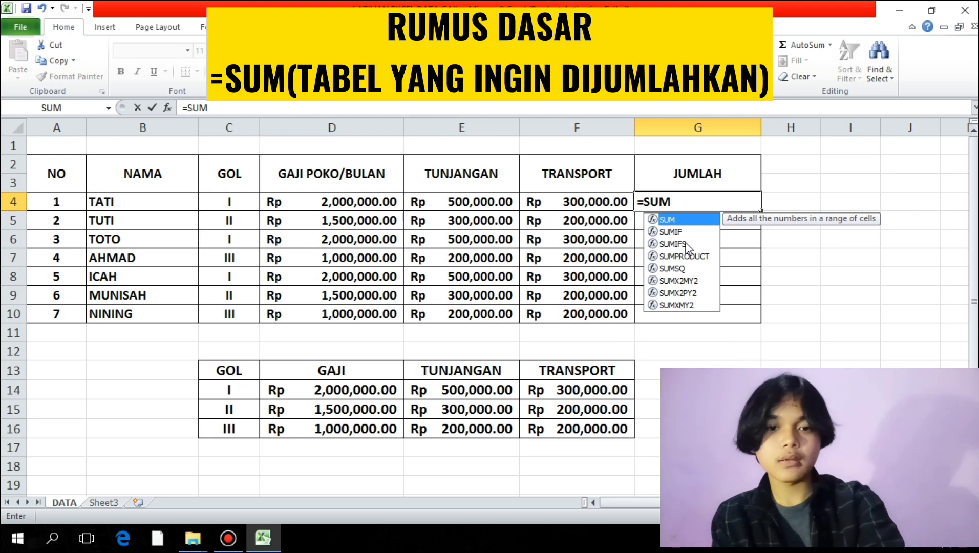
text(()
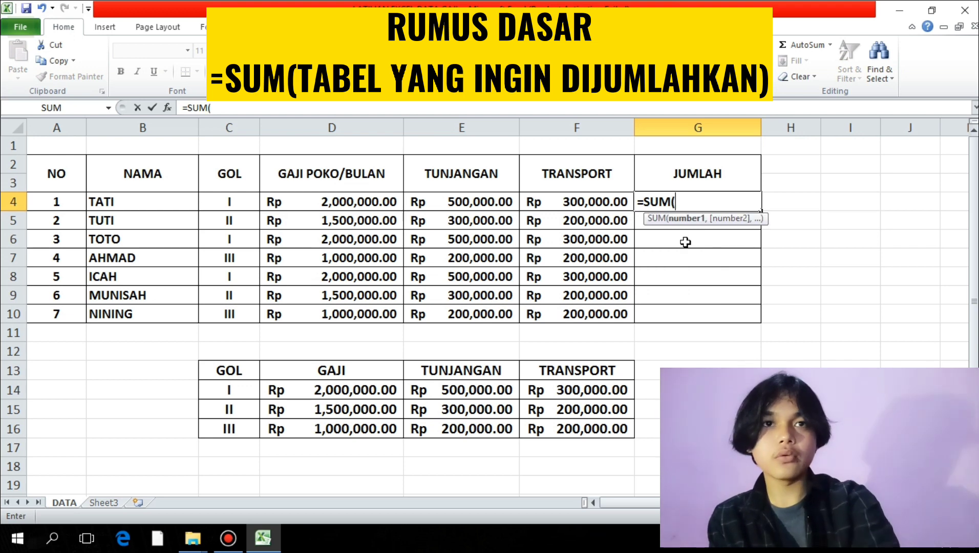
click(363, 204)
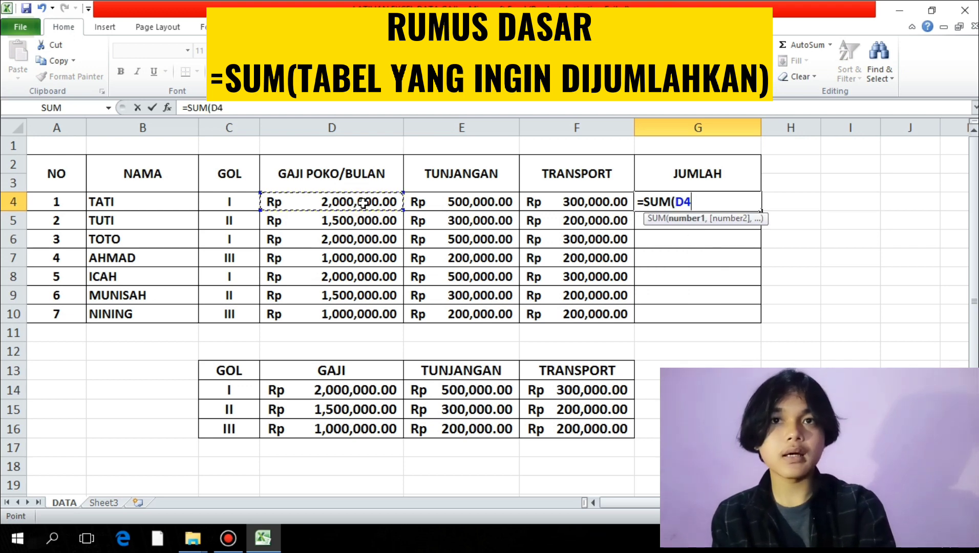
drag(363, 203, 573, 201)
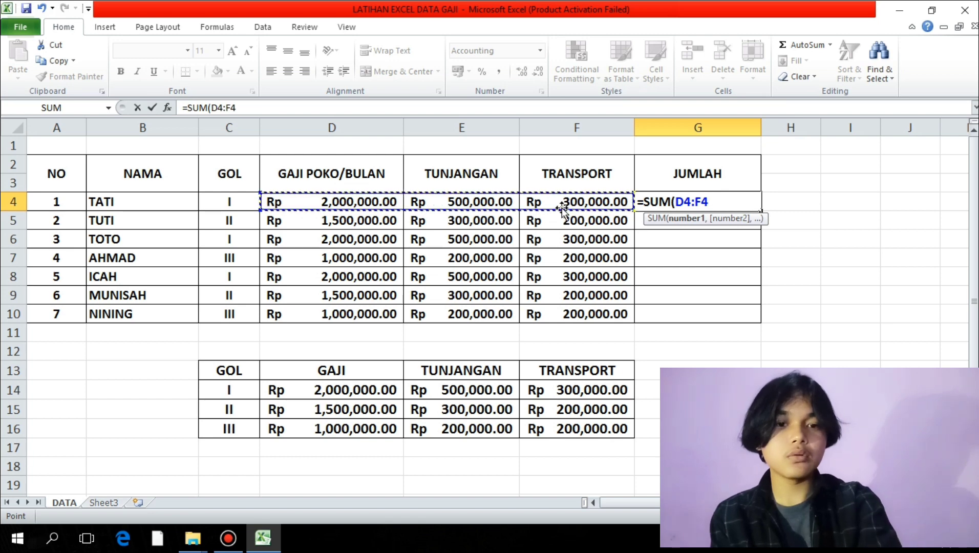
key(Return)
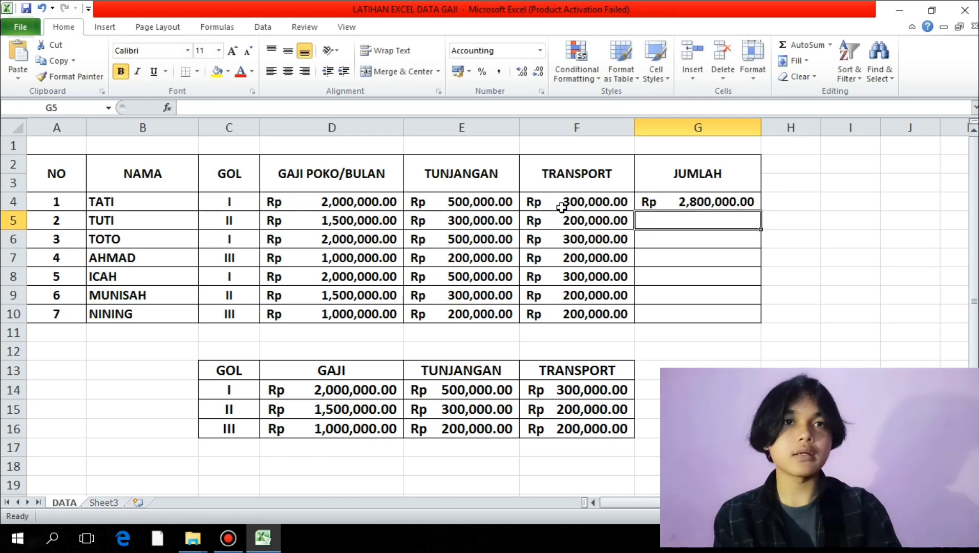
Fill the G4 SUM formula down through G10 in the JUMLAH column.
click(647, 205)
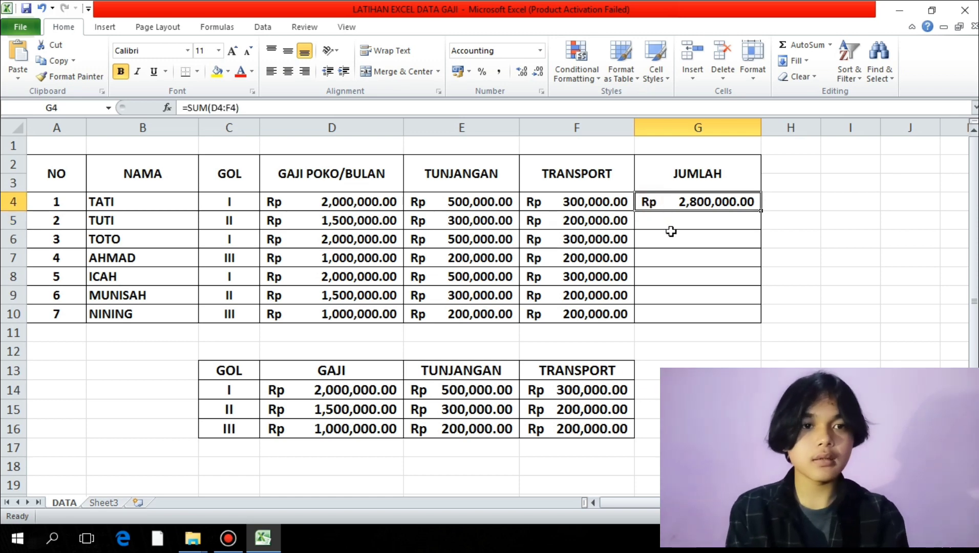
click(480, 217)
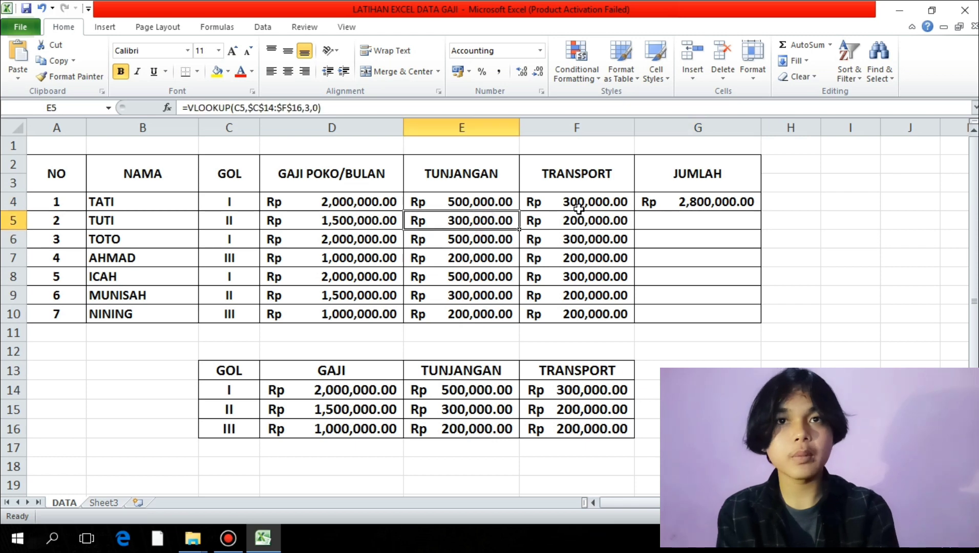
click(680, 199)
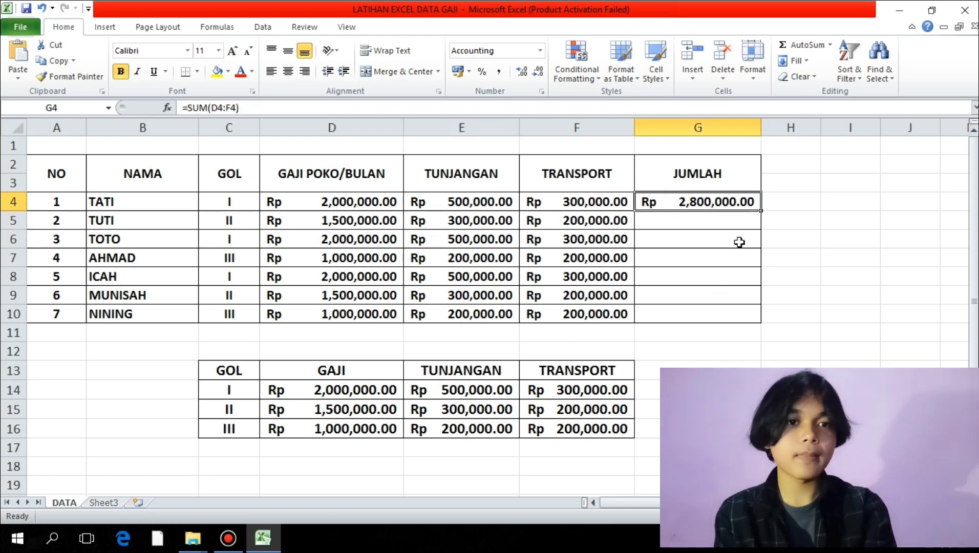
double_click(761, 211)
click(787, 215)
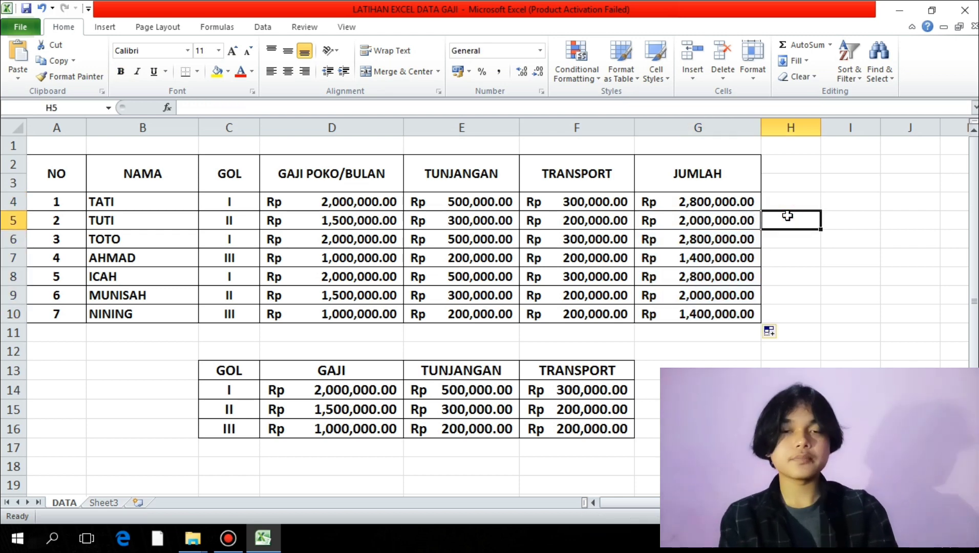